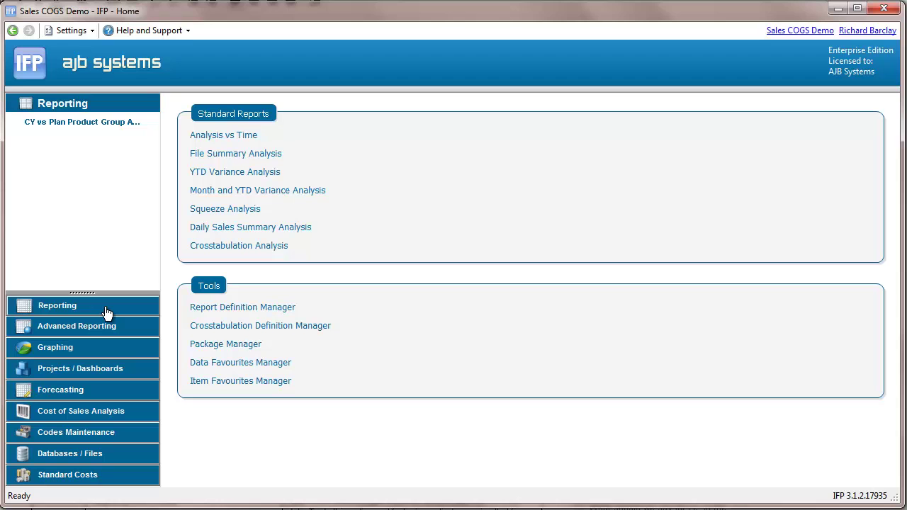
Start the Statistical Forecasting wizard from the Forecasting section using Custom File Selection
{"action": "left_click", "coordinate": [87, 391]}
{"action": "left_click", "coordinate": [204, 315]}
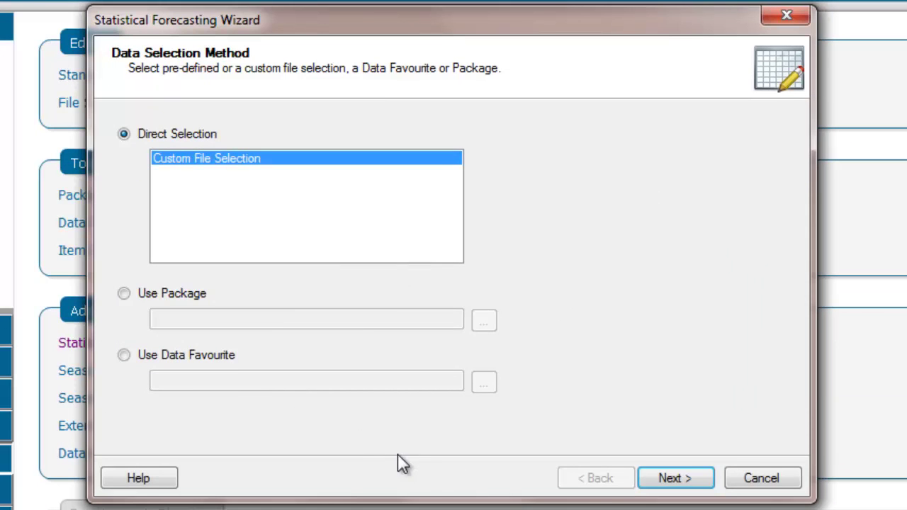
{"action": "left_click", "coordinate": [699, 480]}
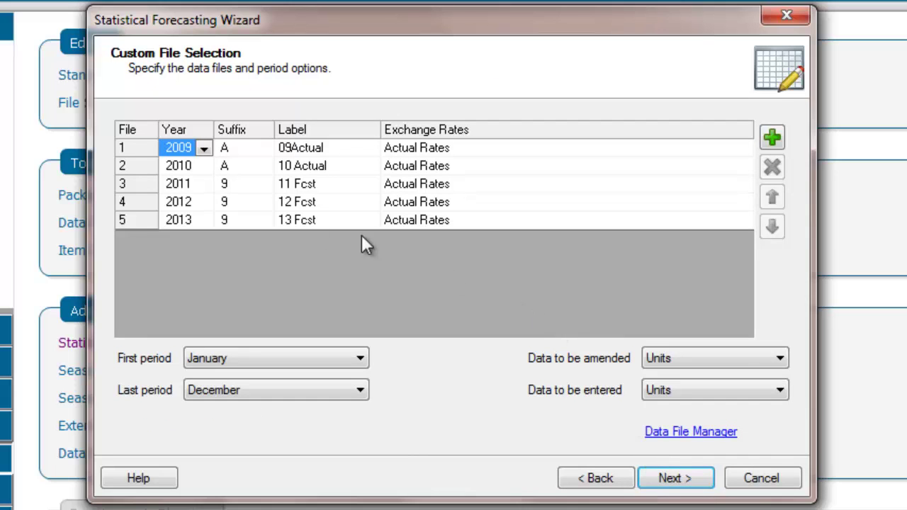
Set the file suffix to 25, the May forecast, for 2011, 2012 and 2013, and accept the file selection
{"action": "left_click", "coordinate": [249, 183]}
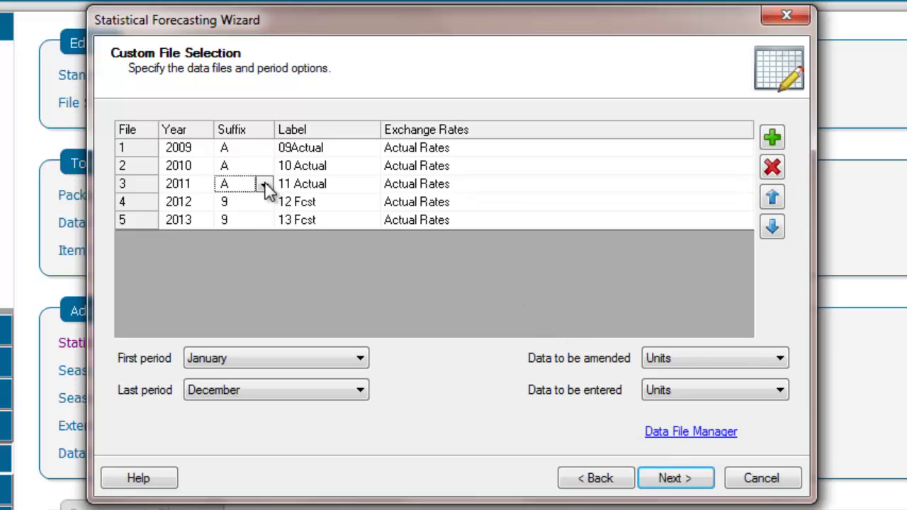
{"action": "left_click", "coordinate": [266, 183]}
{"action": "scroll", "coordinate": [239, 274], "scroll_direction": "down", "scroll_amount": 1}
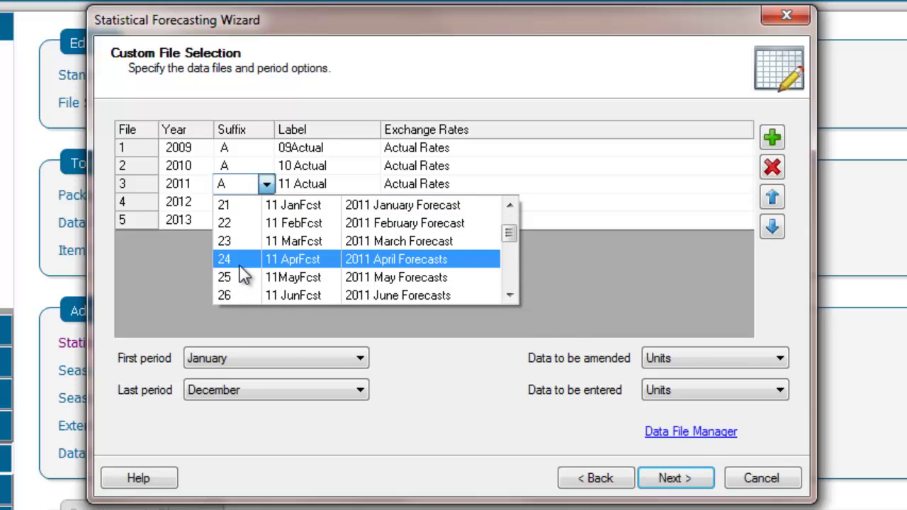
{"action": "left_click", "coordinate": [230, 277]}
{"action": "left_click", "coordinate": [241, 202]}
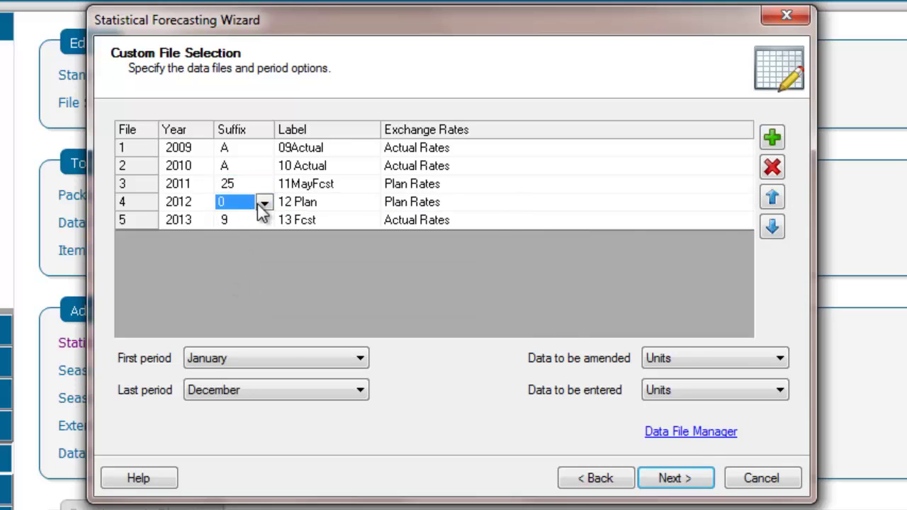
{"action": "left_click", "coordinate": [265, 202]}
{"action": "left_click", "coordinate": [247, 241]}
{"action": "left_click", "coordinate": [248, 222]}
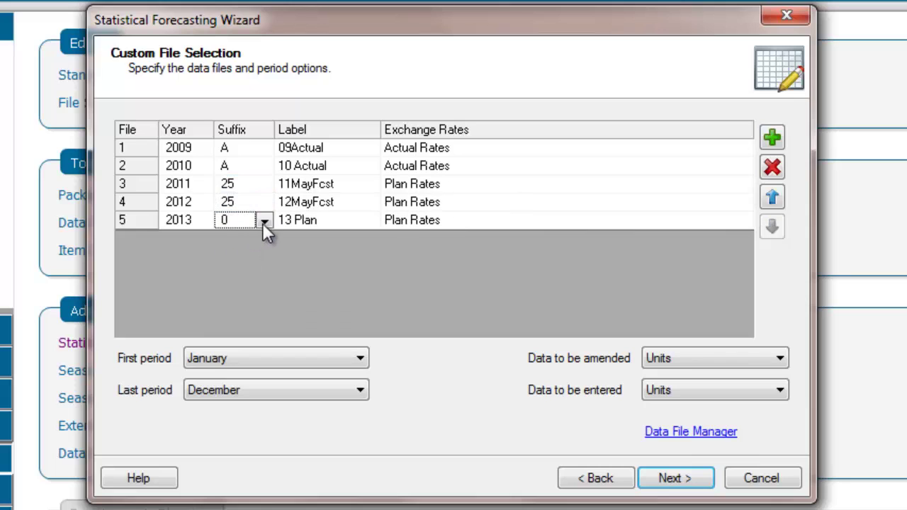
{"action": "left_click", "coordinate": [265, 220]}
{"action": "left_click", "coordinate": [241, 259]}
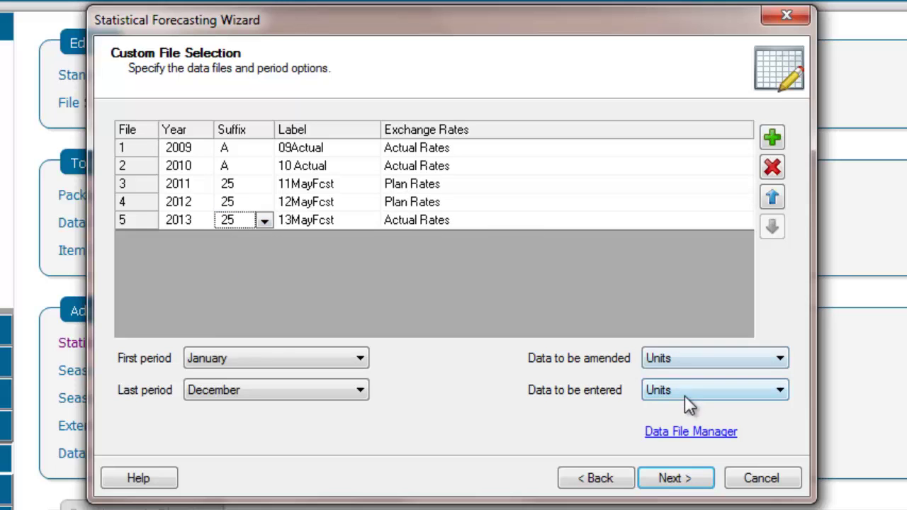
{"action": "left_click", "coordinate": [668, 478]}
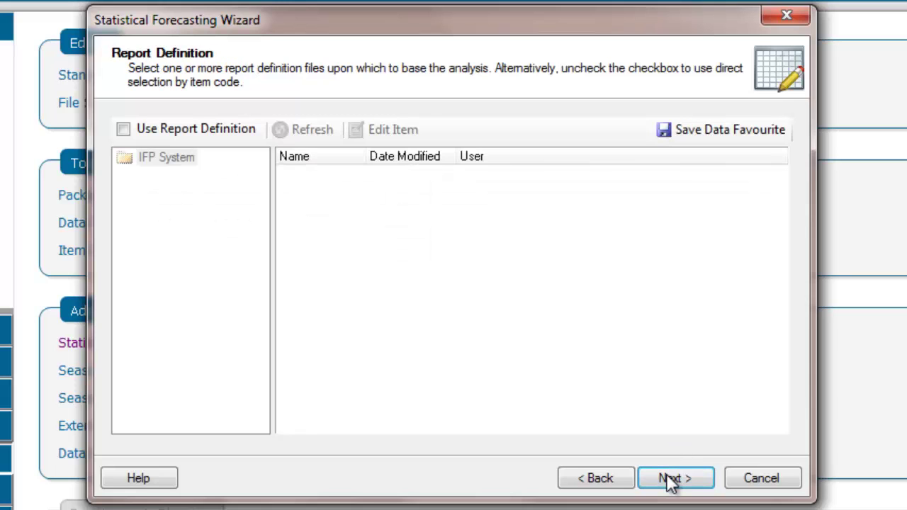
Continue without a report definition and limit the Therapy Group to Antihistamines, Anti-infectives and CNS
{"action": "left_click", "coordinate": [669, 479]}
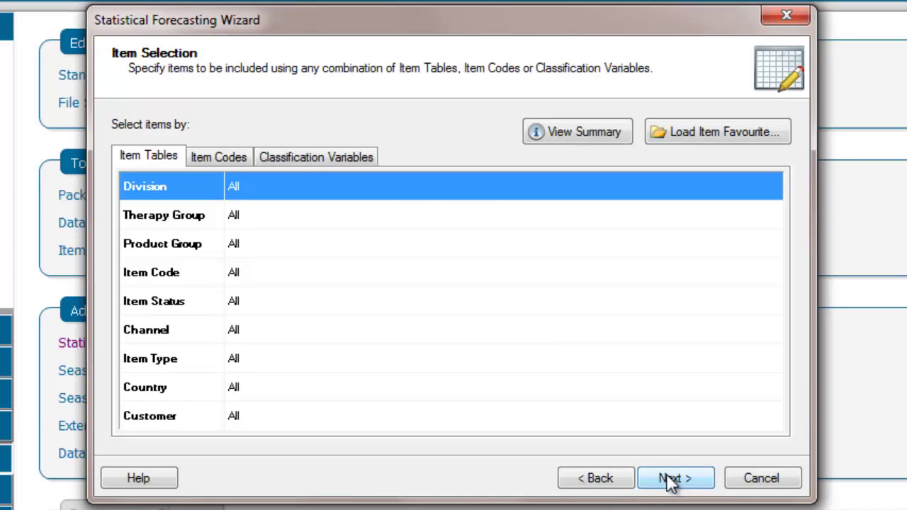
{"action": "left_click", "coordinate": [223, 217]}
{"action": "left_click", "coordinate": [285, 221]}
{"action": "left_click", "coordinate": [290, 243], "text": "ctrl"}
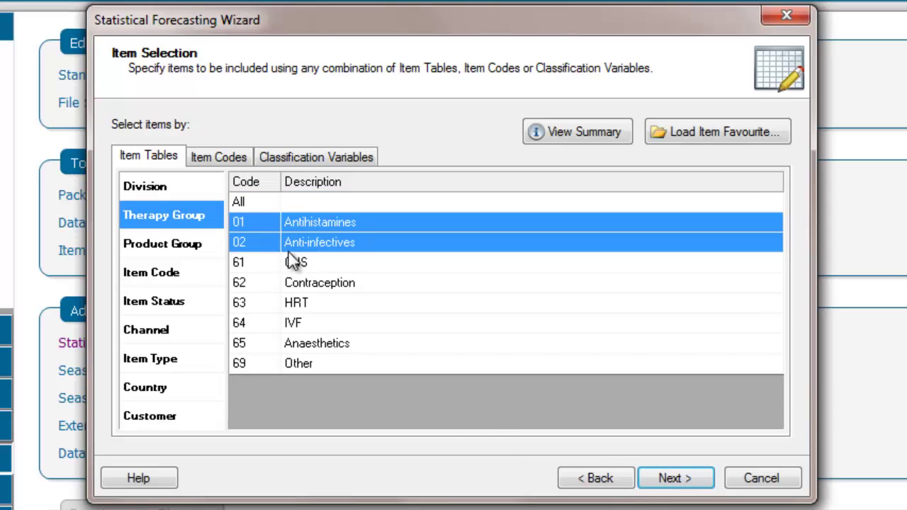
{"action": "left_click", "coordinate": [292, 262], "text": "ctrl"}
Restrict the item selection to the In-line item status and the Sales item type
{"action": "left_click", "coordinate": [202, 308]}
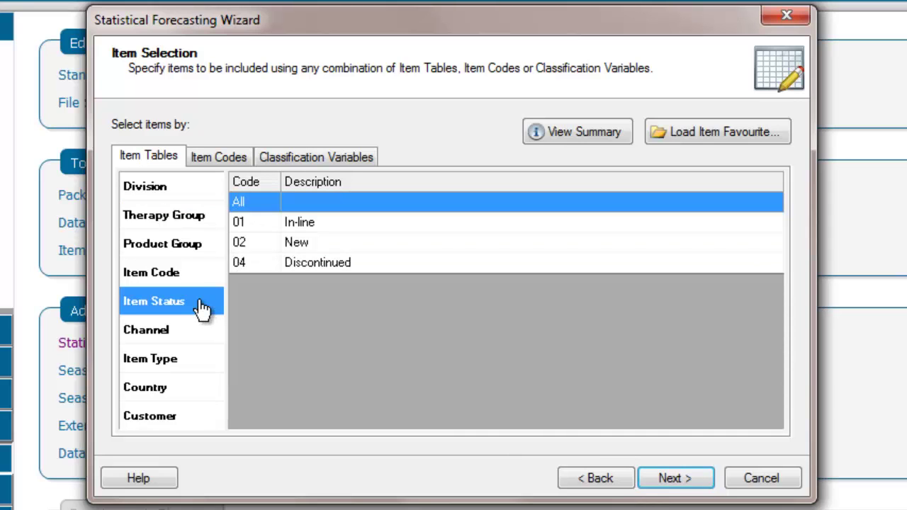
{"action": "left_click", "coordinate": [284, 224]}
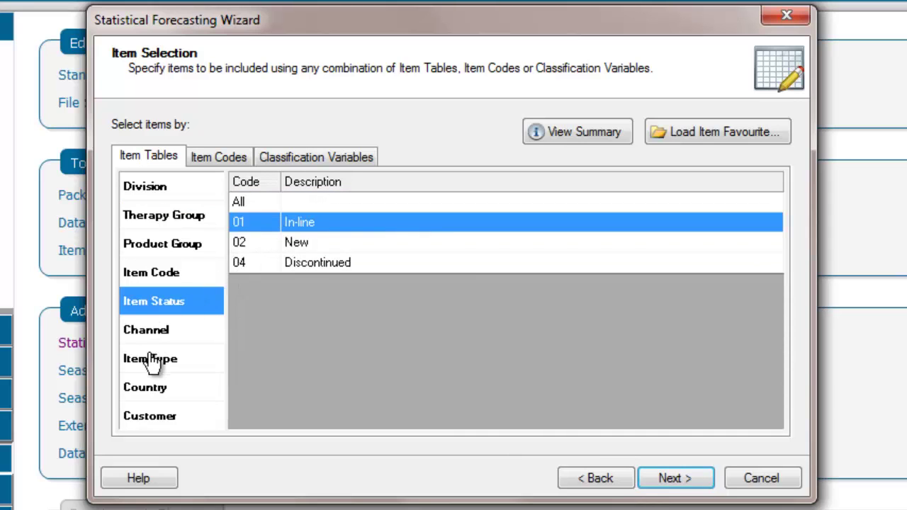
{"action": "left_click", "coordinate": [151, 361]}
{"action": "left_click", "coordinate": [318, 223]}
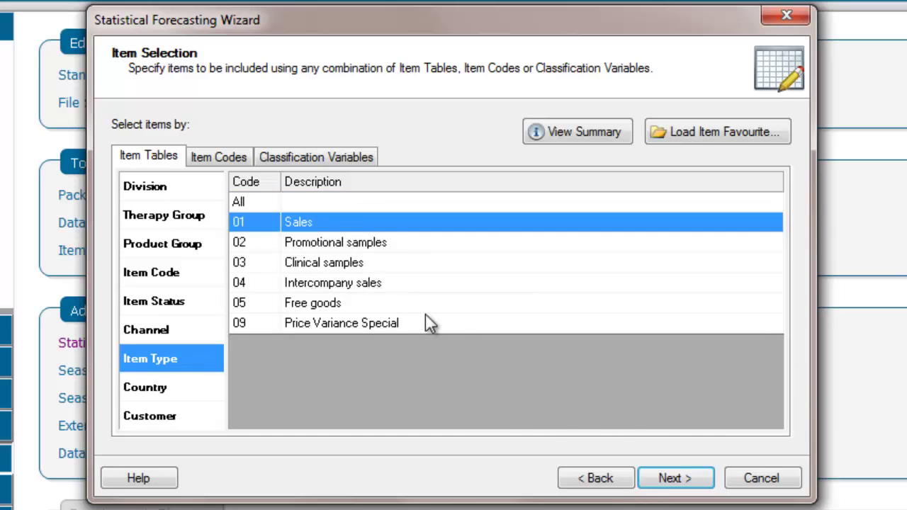
Accept the item selection, keep Item Code as the level of detail and complete the wizard
{"action": "left_click", "coordinate": [663, 478]}
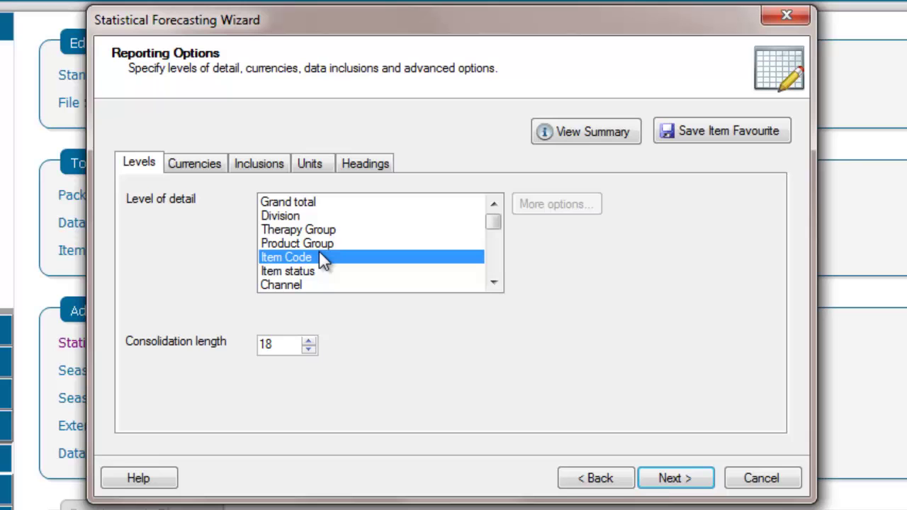
{"action": "left_click", "coordinate": [662, 480]}
{"action": "left_click", "coordinate": [661, 479]}
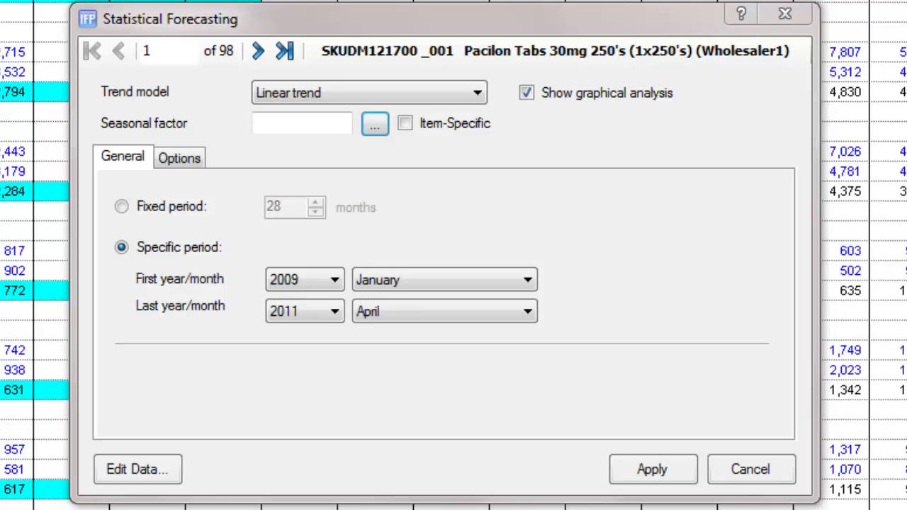
Keep the Linear trend model and choose Cleareze Tabs as the seasonal factor for the first item
{"action": "left_click", "coordinate": [284, 91]}
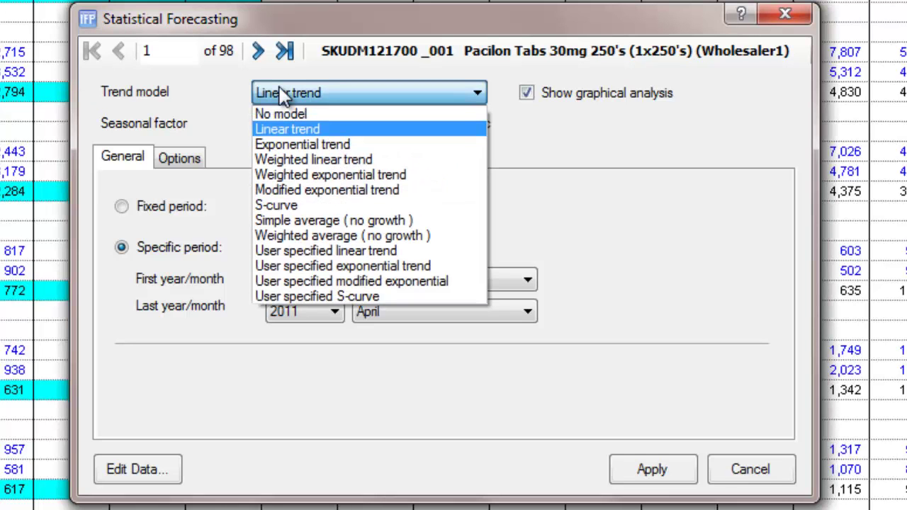
{"action": "left_click", "coordinate": [324, 96]}
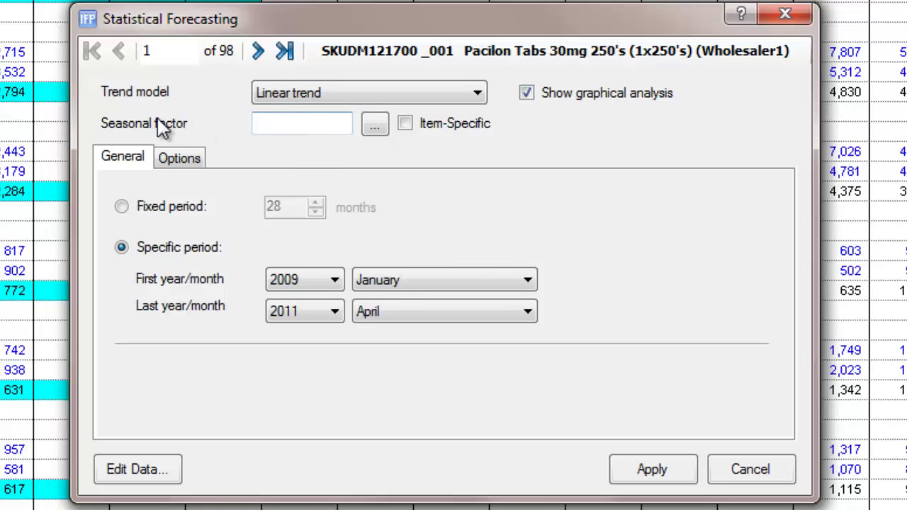
{"action": "left_click", "coordinate": [323, 123]}
{"action": "left_click", "coordinate": [369, 127]}
{"action": "left_click", "coordinate": [333, 134]}
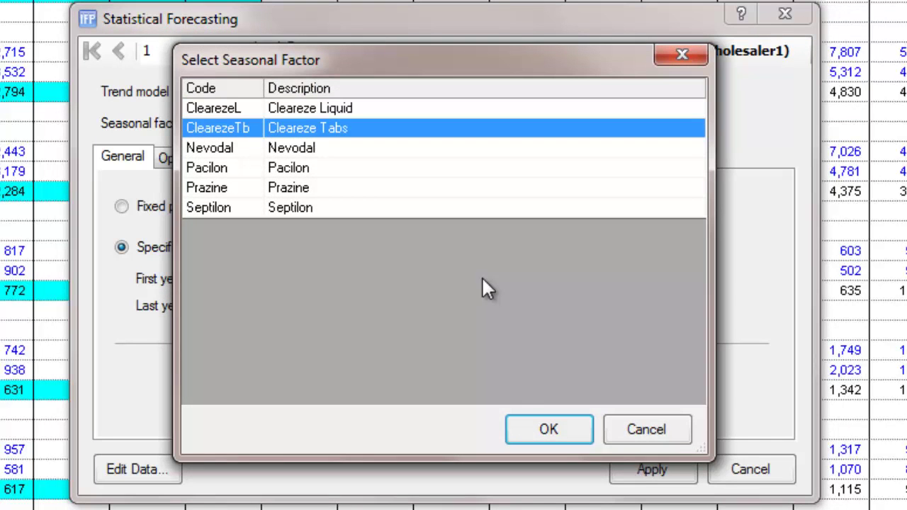
{"action": "left_click", "coordinate": [526, 424]}
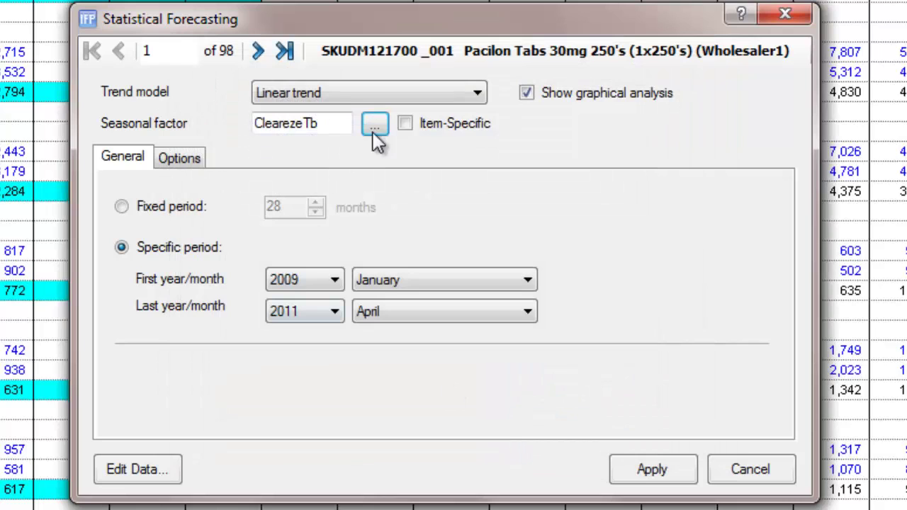
Enable the item-specific seasonal factor and apply the Linear trend for January 2009 to April 2011 to ClearEze Tabs x 10 (Wholesaler1)
{"action": "left_click", "coordinate": [407, 123]}
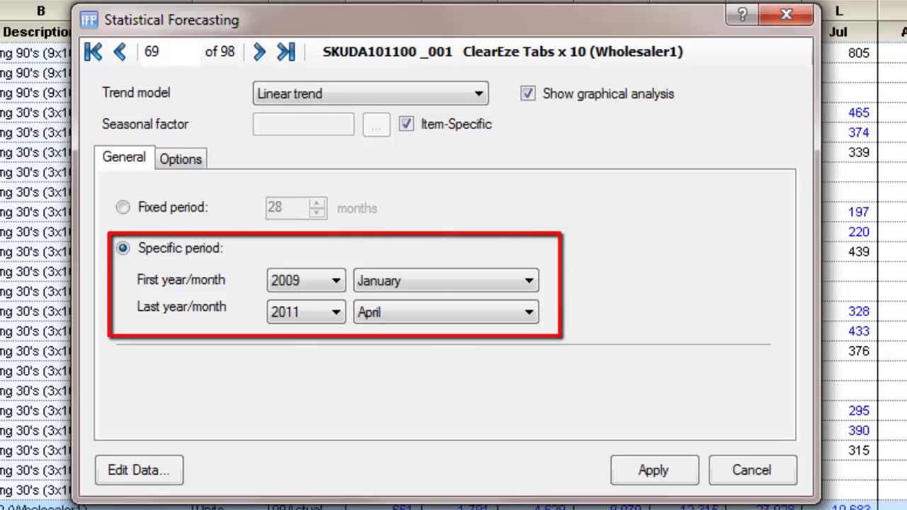
{"action": "left_click", "coordinate": [654, 472]}
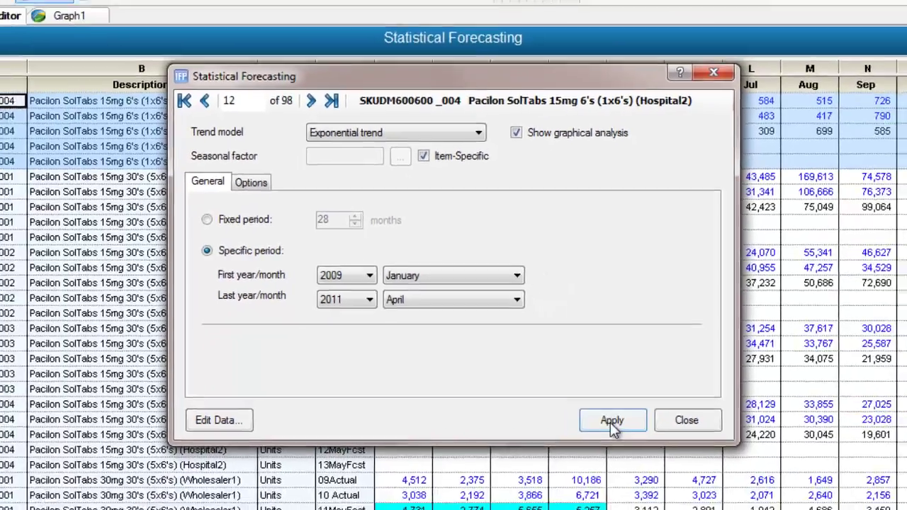
Apply an Exponential trend to Pacilon SolTabs 15mg 6's (Hospital2) and a Weighted exponential trend with discount factor 90 to Pacilon Tabs 30mg 250's (Wholesaler2)
{"action": "left_click", "coordinate": [661, 471]}
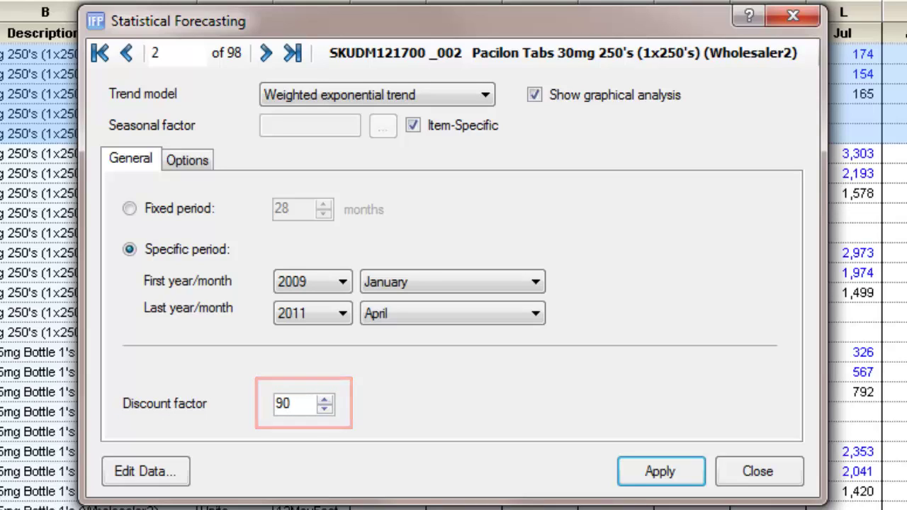
{"action": "left_click", "coordinate": [664, 476]}
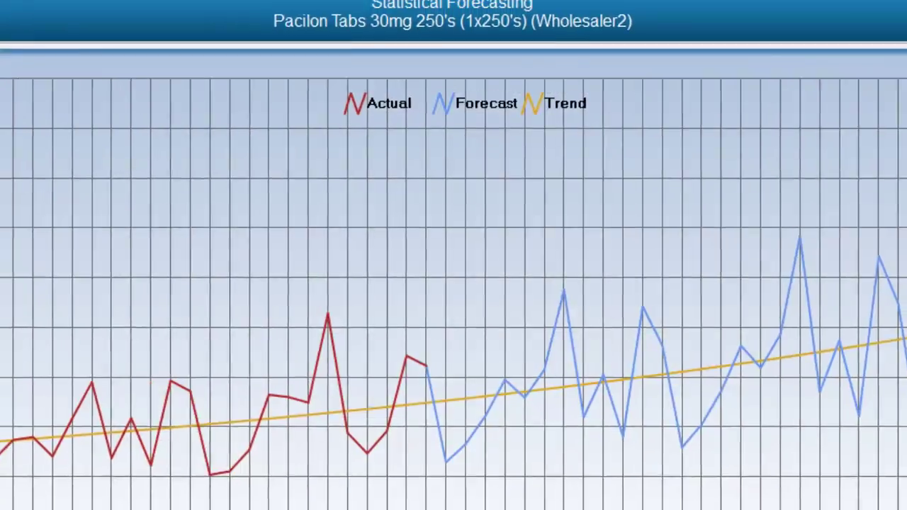